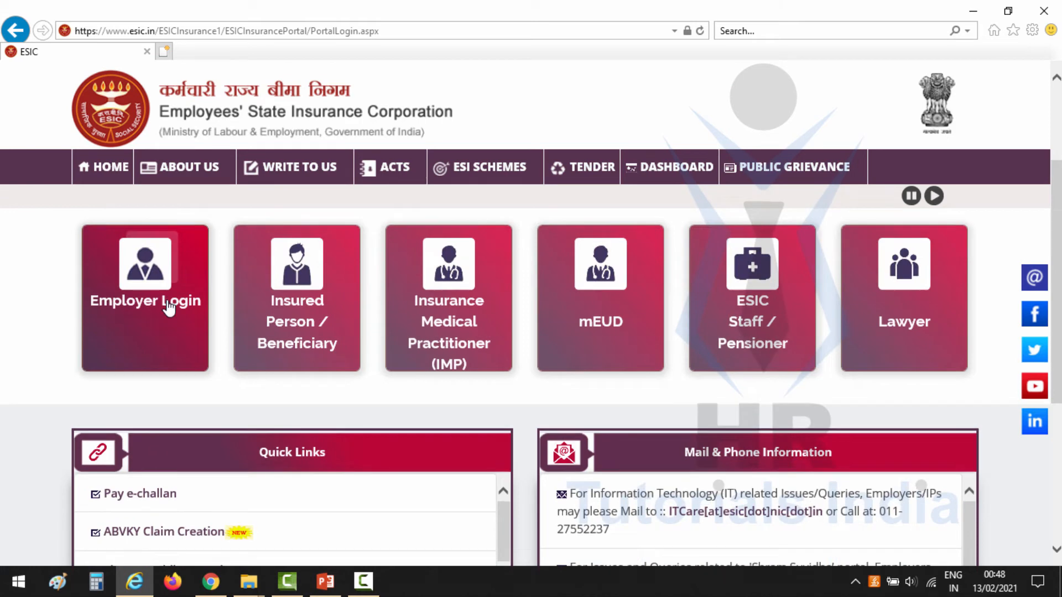
Log in to the employer portal by entering the username/LIN, the account password and the captcha code
{"action": "left_click", "coordinate": [791, 284]}
{"action": "key", "text": "ctrl+v"}
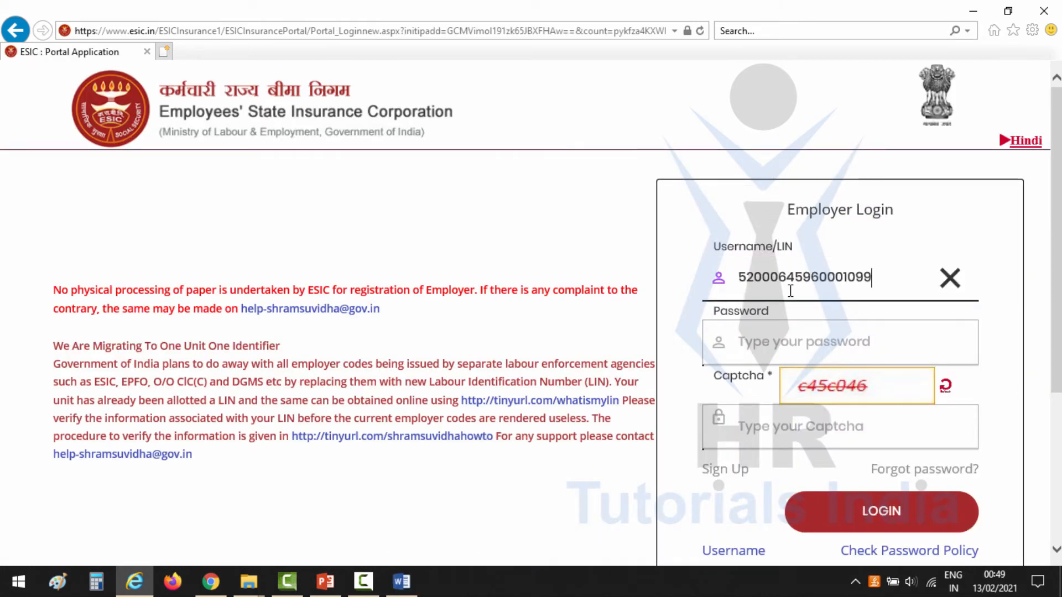
{"action": "left_click", "coordinate": [798, 326]}
{"action": "key", "text": "ctrl+v"}
{"action": "left_click", "coordinate": [756, 440]}
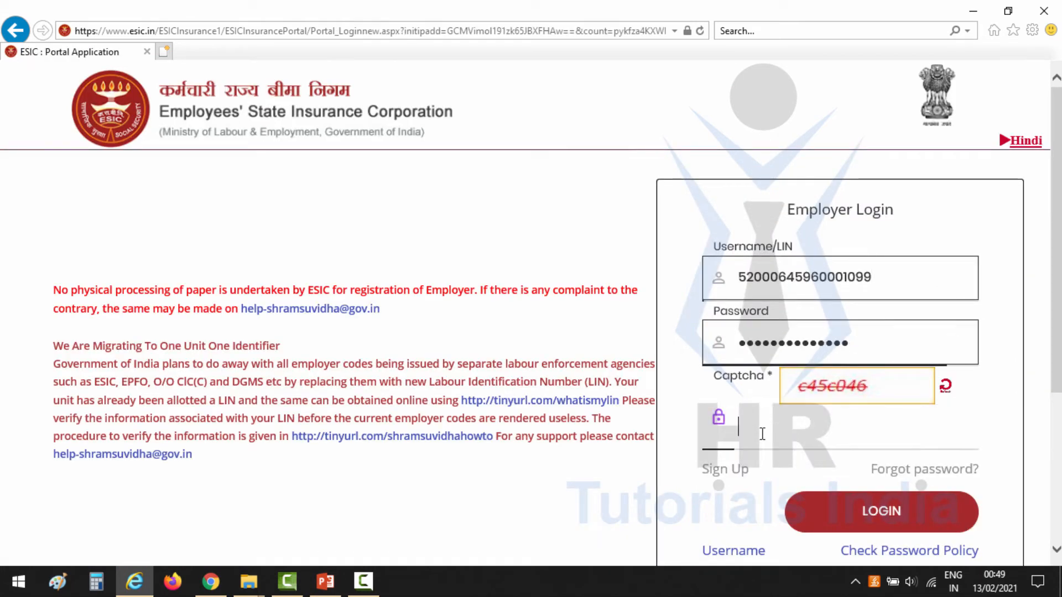
{"action": "key", "text": "ctrl+v"}
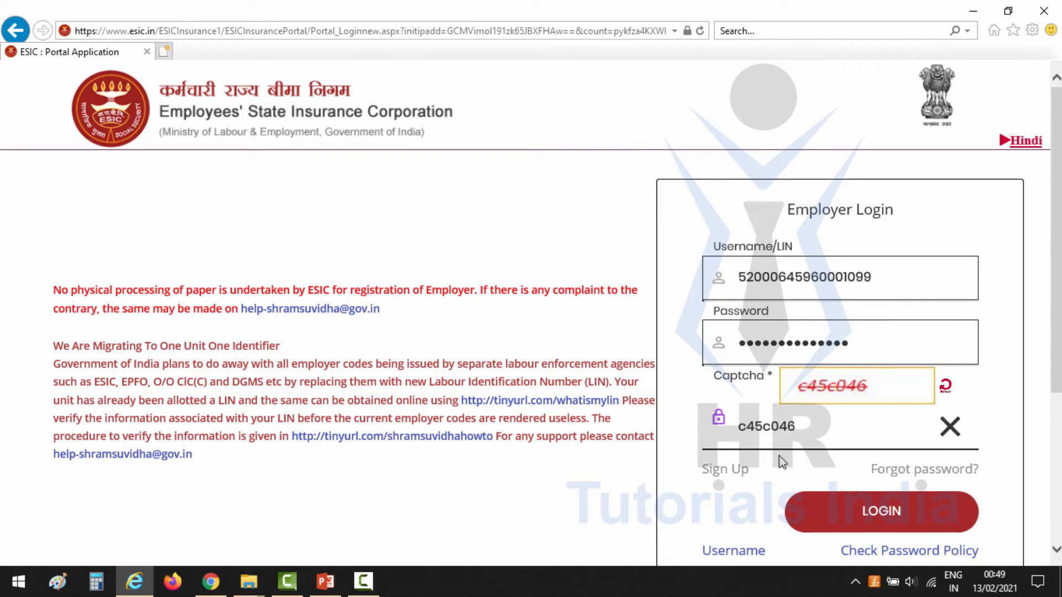
{"action": "left_click", "coordinate": [856, 508]}
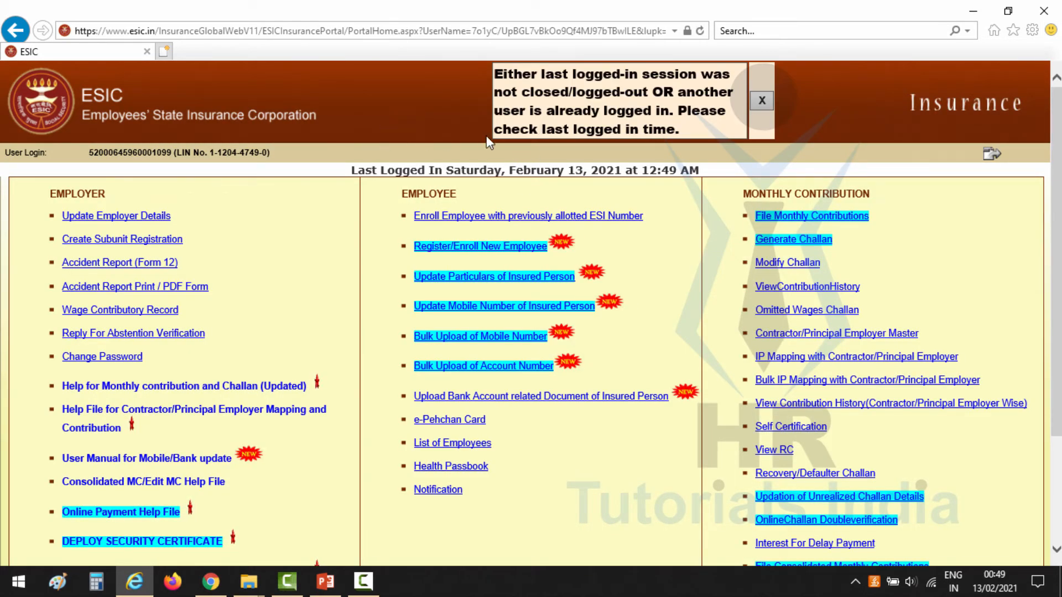
Dismiss the previous-session warning and the IP Duplication notice, and agree to the Important Message
{"action": "left_click", "coordinate": [763, 99]}
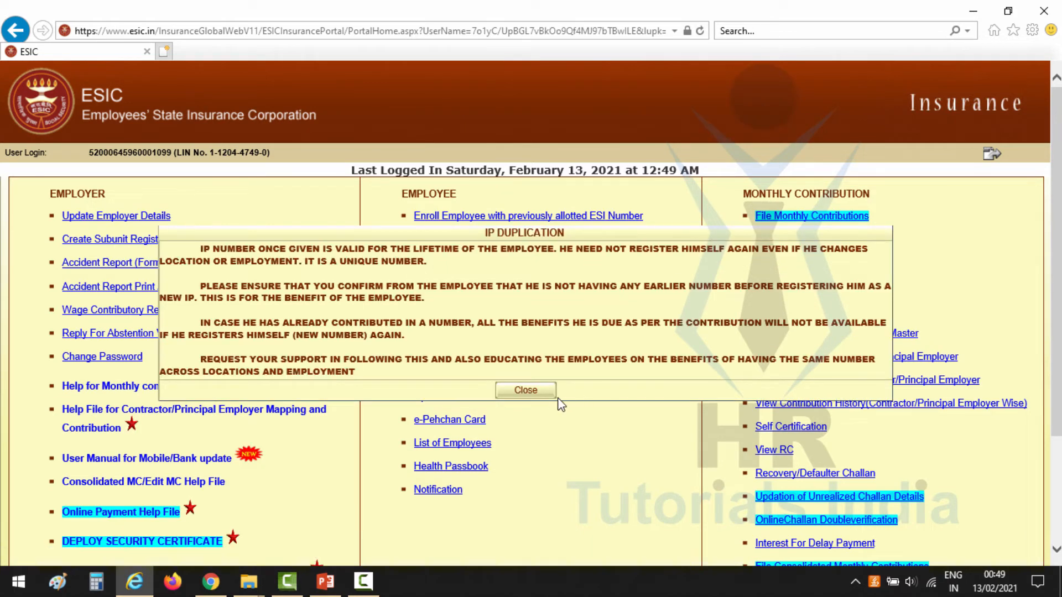
{"action": "left_click", "coordinate": [525, 390]}
{"action": "left_click", "coordinate": [525, 360]}
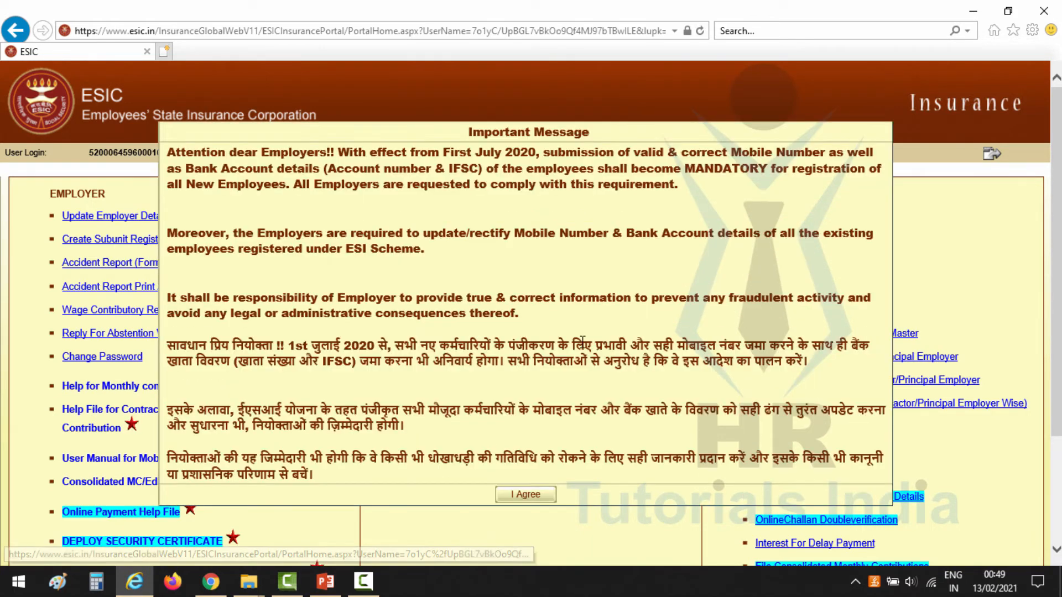
{"action": "left_click", "coordinate": [544, 496]}
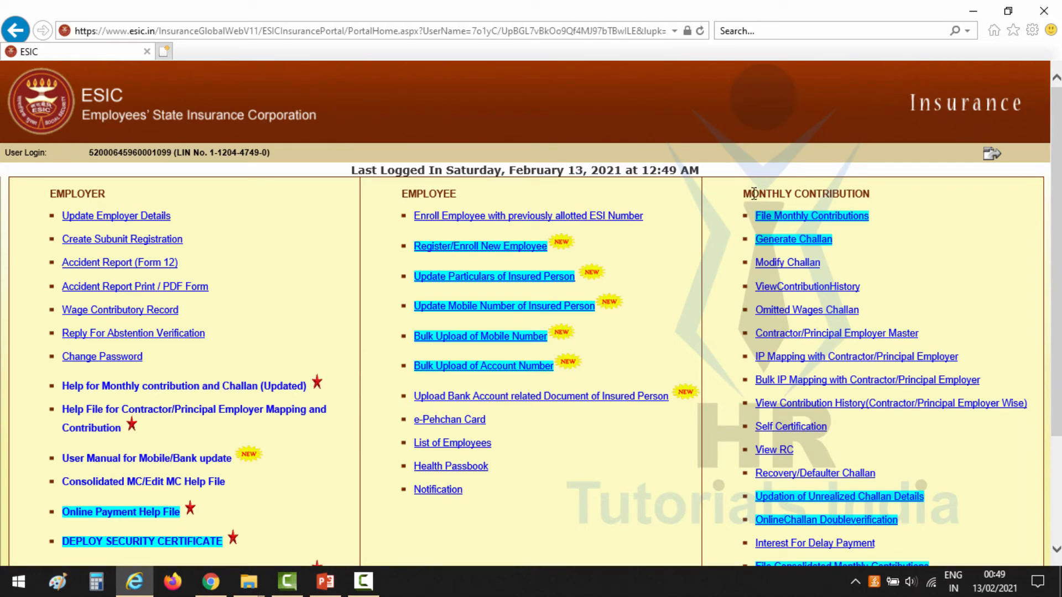
Open the monthly contribution filing form and set the period to Jan 2021 with MonthlyContribution as the type
{"action": "left_click", "coordinate": [801, 217]}
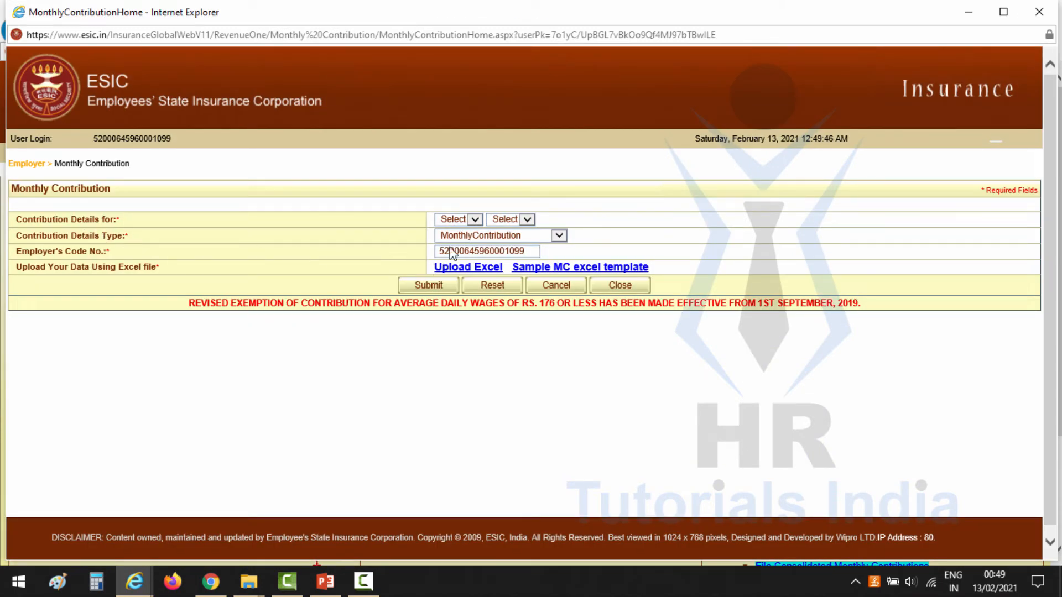
{"action": "left_click", "coordinate": [475, 221]}
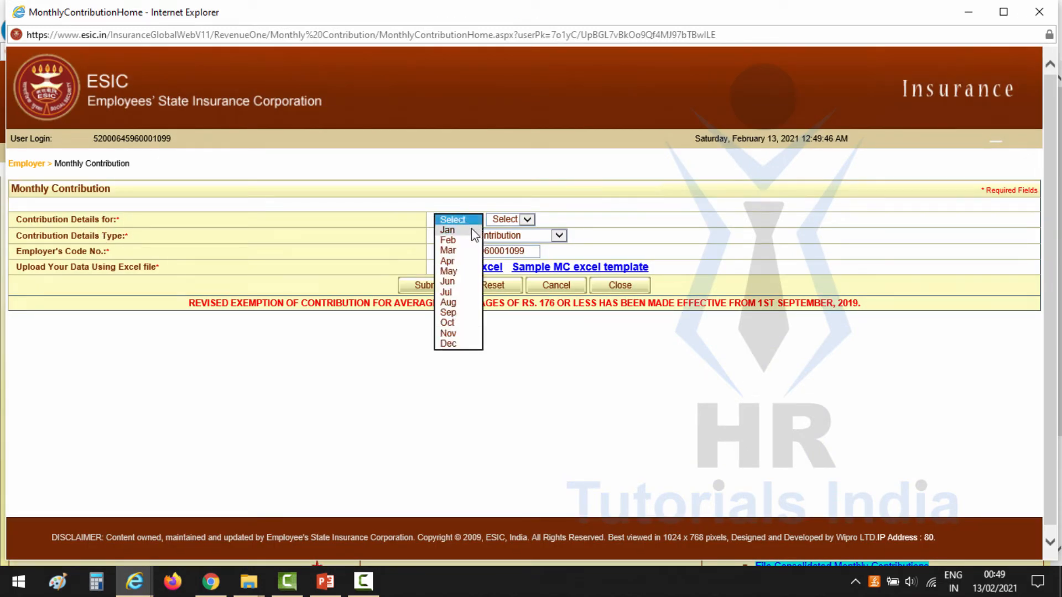
{"action": "left_click", "coordinate": [470, 231]}
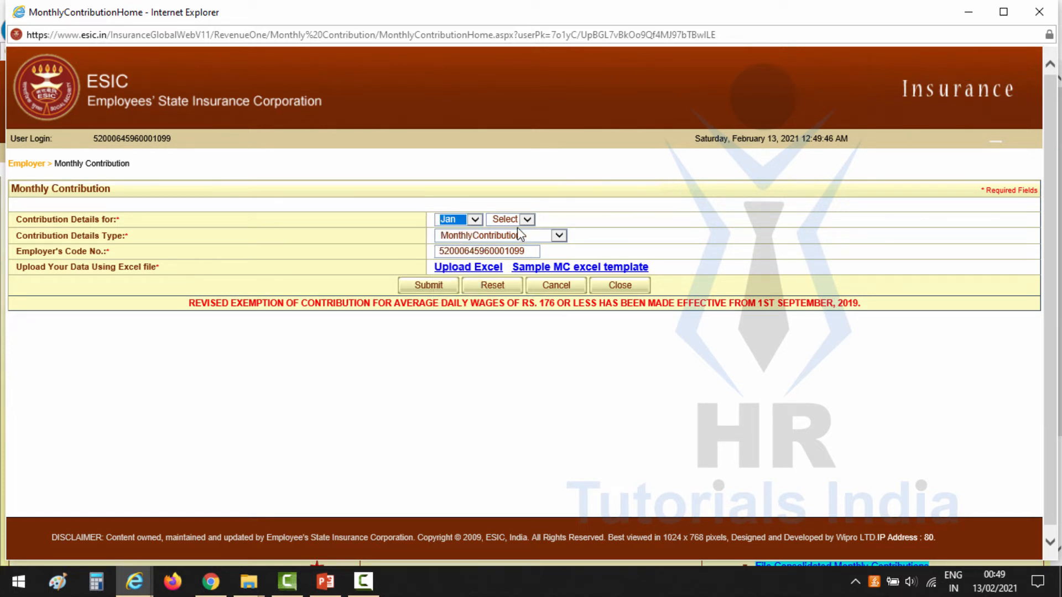
{"action": "left_click", "coordinate": [524, 221]}
{"action": "left_click", "coordinate": [518, 230]}
{"action": "left_click", "coordinate": [560, 235]}
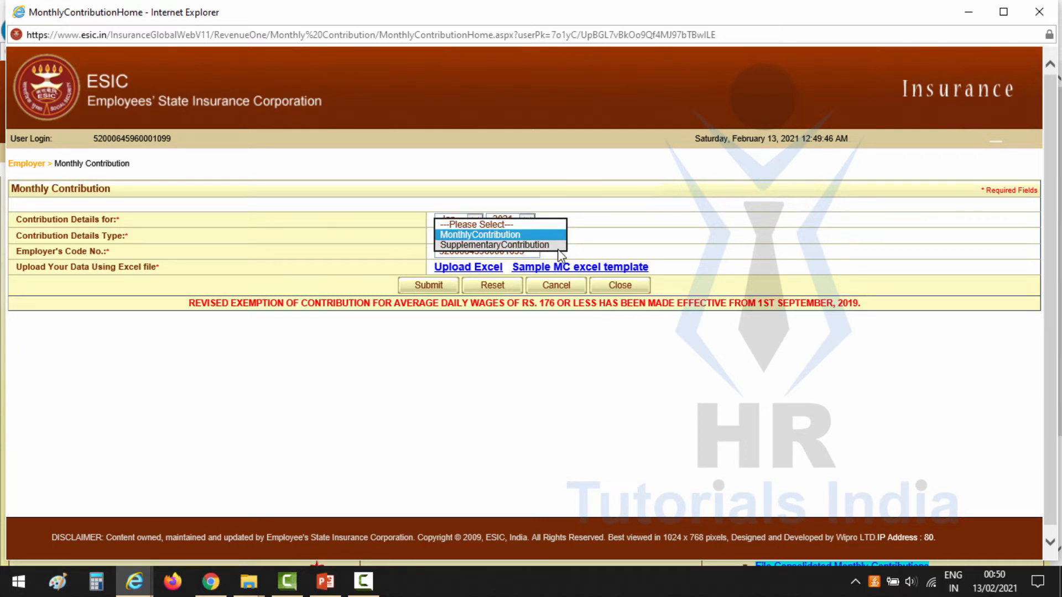
{"action": "left_click", "coordinate": [500, 236]}
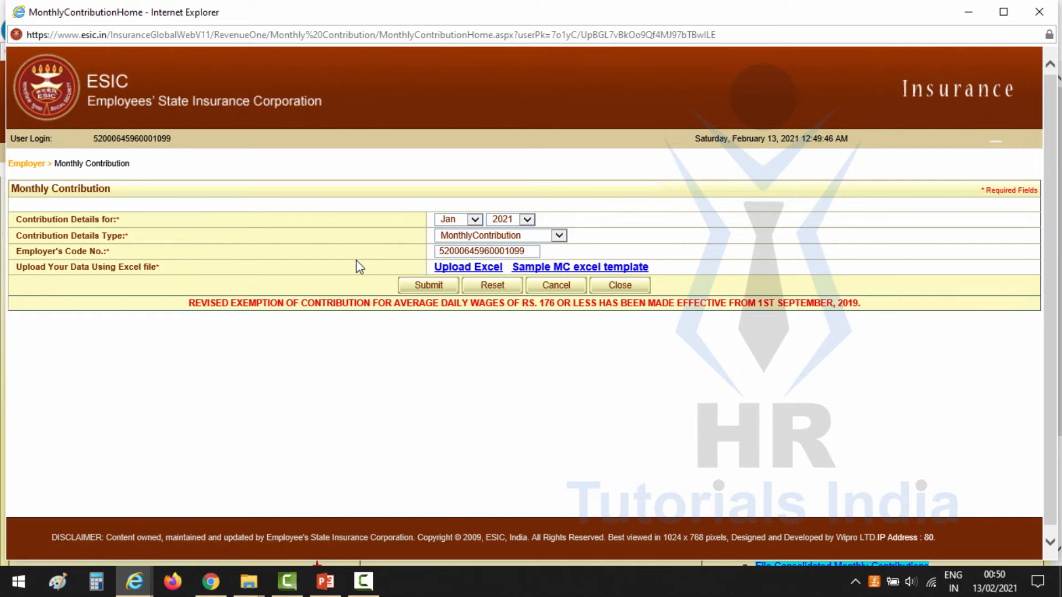
Upload the Excel file "Contribution Sheet (Jan'2021)" as the monthly contribution data
{"action": "left_click", "coordinate": [461, 270]}
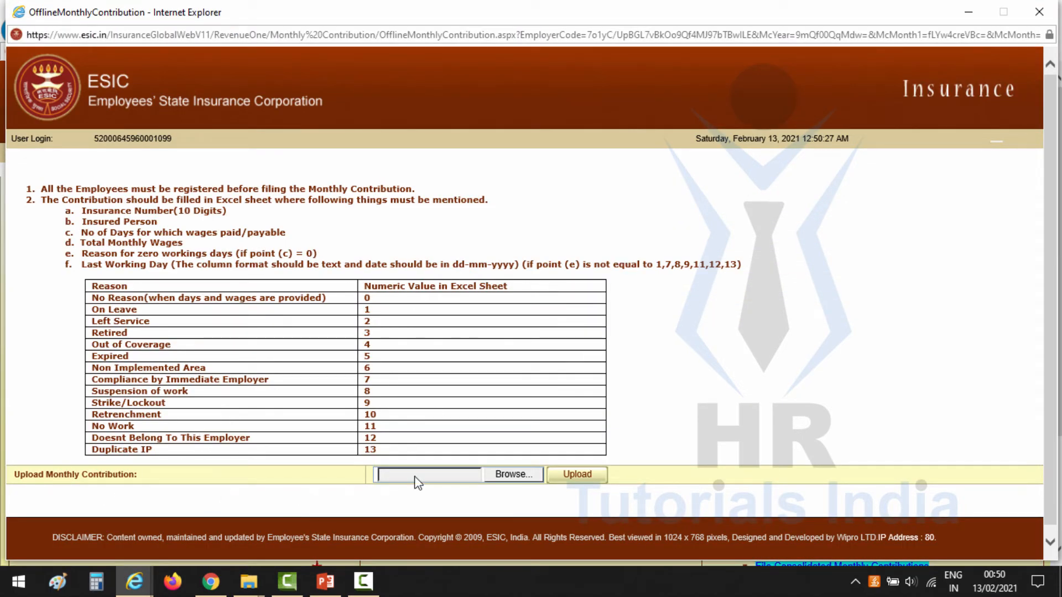
{"action": "left_click", "coordinate": [512, 475]}
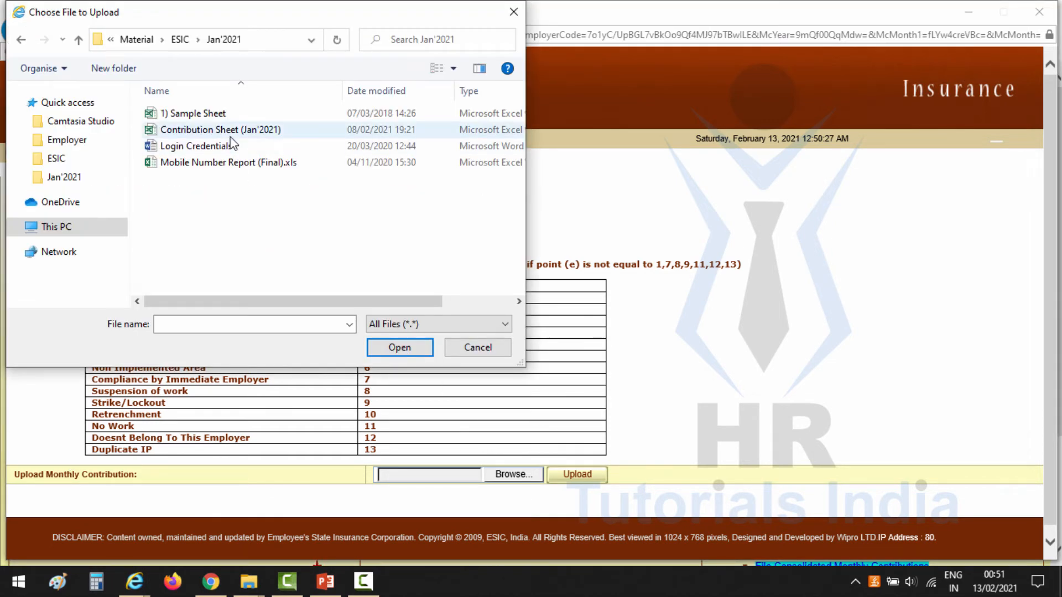
{"action": "double_click", "coordinate": [227, 131]}
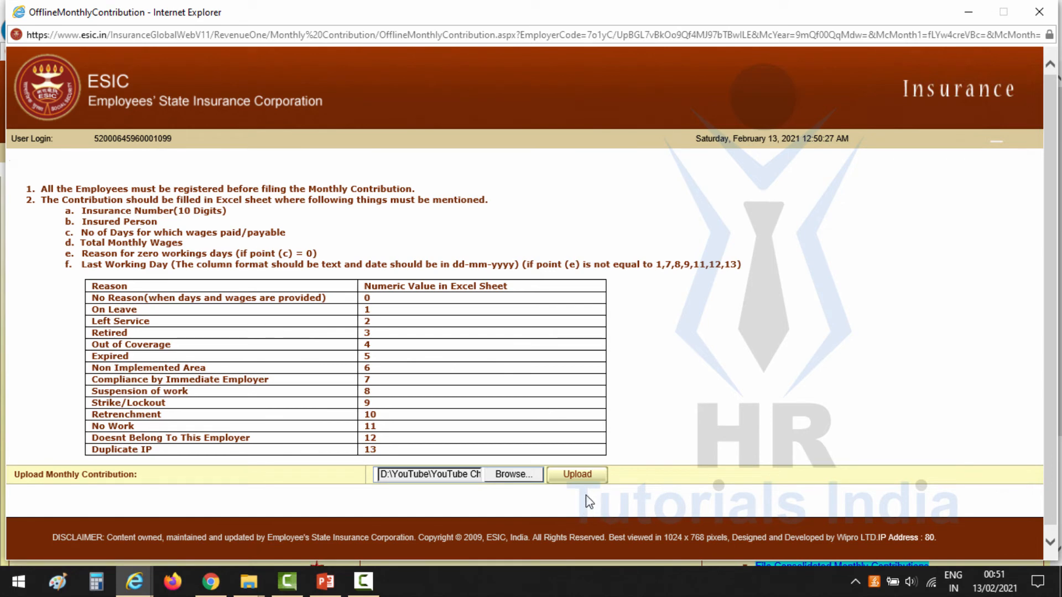
{"action": "left_click", "coordinate": [581, 481]}
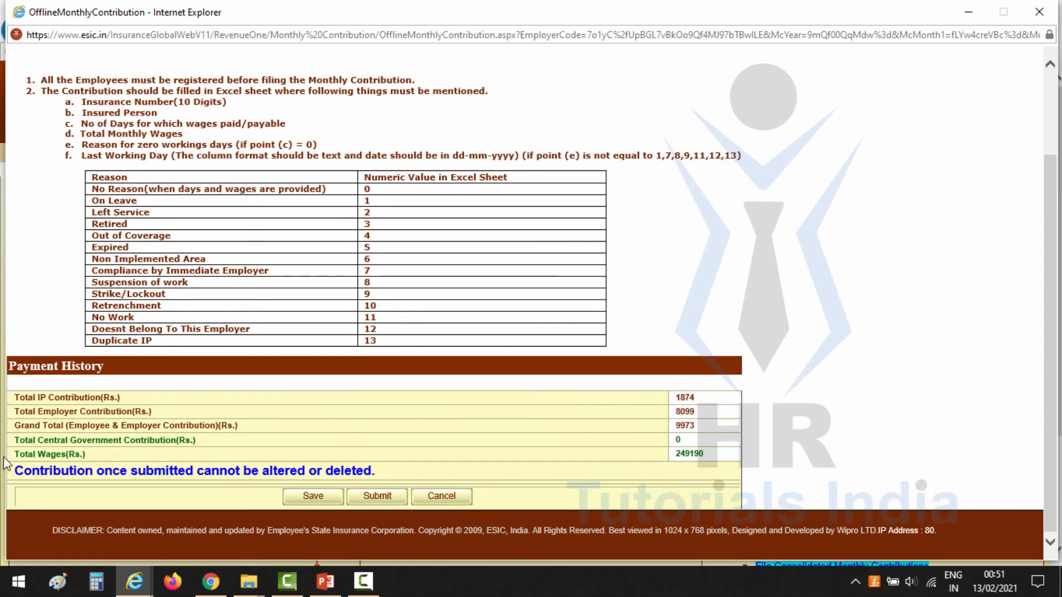
Examine the IP, employer, grand total and wage amounts in the Payment History of the uploaded contribution
{"action": "double_click", "coordinate": [97, 411]}
{"action": "left_click", "coordinate": [90, 397]}
{"action": "double_click", "coordinate": [76, 397]}
{"action": "double_click", "coordinate": [685, 398]}
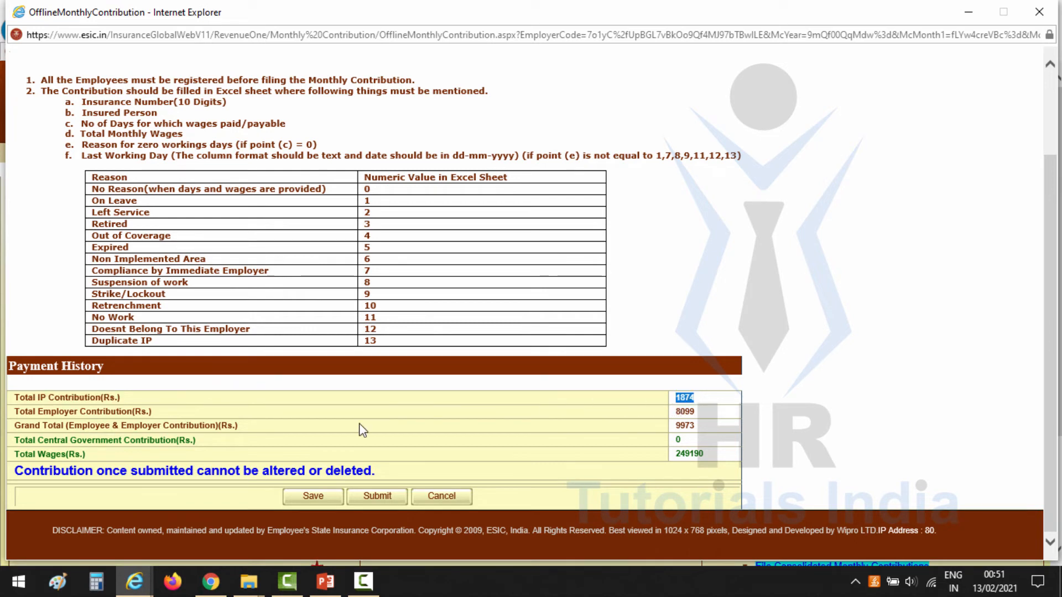
{"action": "double_click", "coordinate": [91, 412]}
{"action": "left_click", "coordinate": [690, 425]}
{"action": "double_click", "coordinate": [680, 424]}
{"action": "left_click_drag", "start_coordinate": [108, 427], "coordinate": [238, 427]}
{"action": "left_click", "coordinate": [477, 469]}
{"action": "left_click_drag", "start_coordinate": [676, 454], "coordinate": [705, 457]}
{"action": "left_click", "coordinate": [632, 465]}
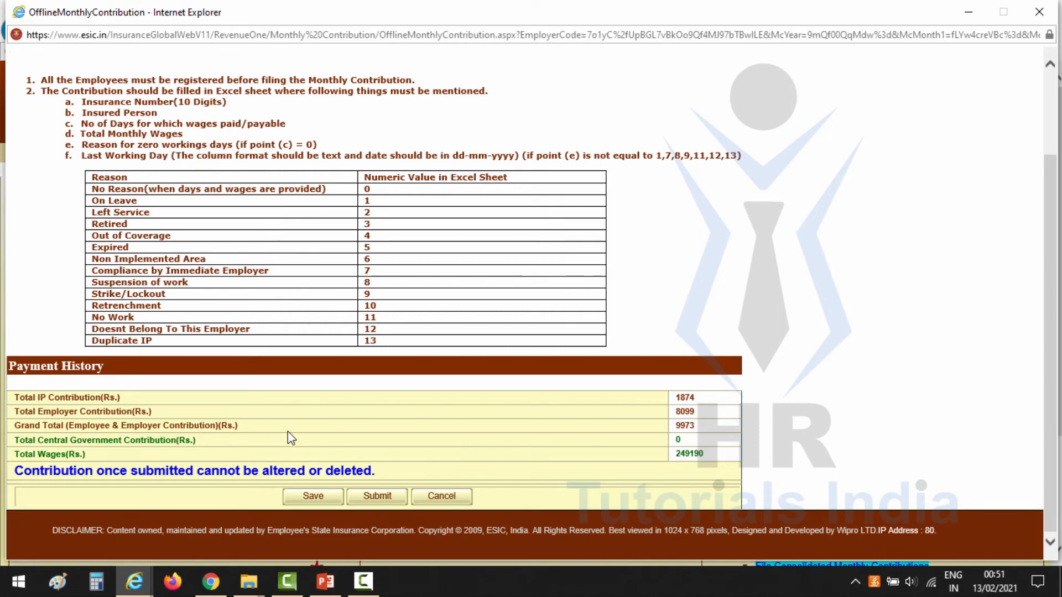
Save the uploaded contribution, submit it with the data marked as verified, and close the monthly contribution form
{"action": "left_click", "coordinate": [314, 496]}
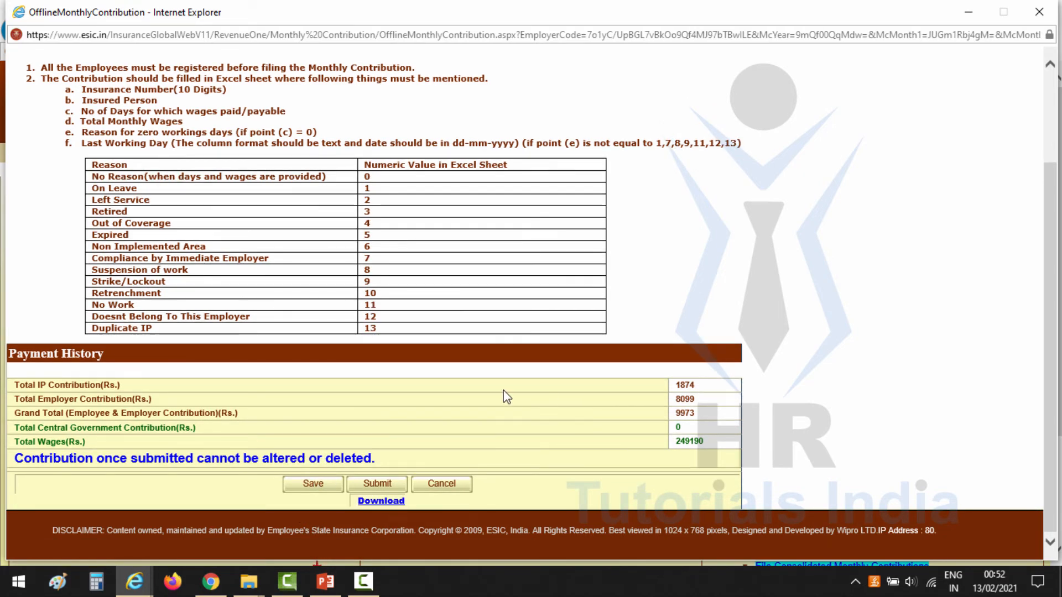
{"action": "left_click", "coordinate": [395, 482]}
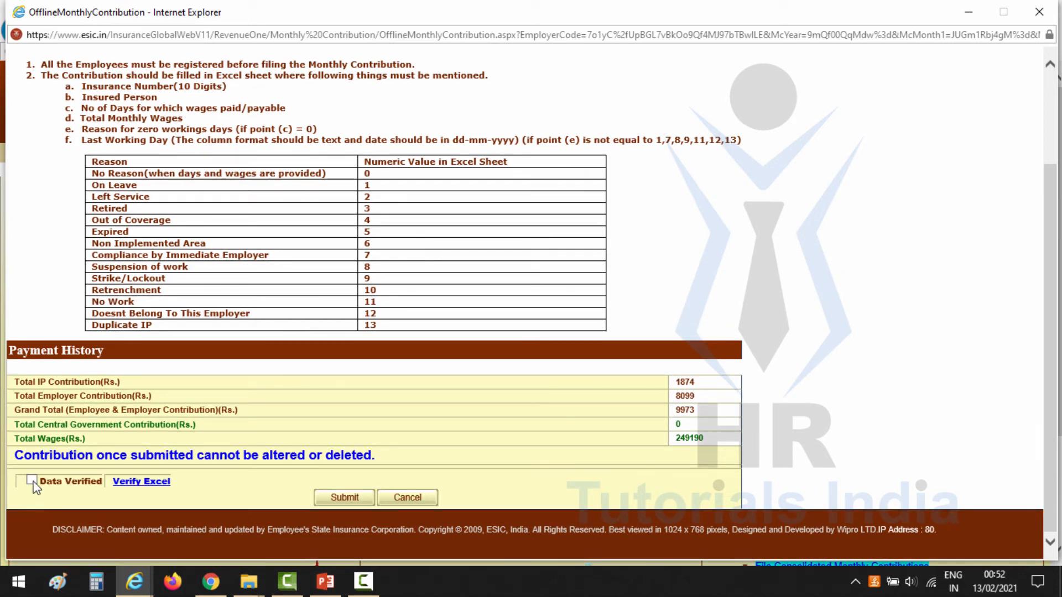
{"action": "left_click", "coordinate": [33, 481]}
{"action": "left_click", "coordinate": [342, 496]}
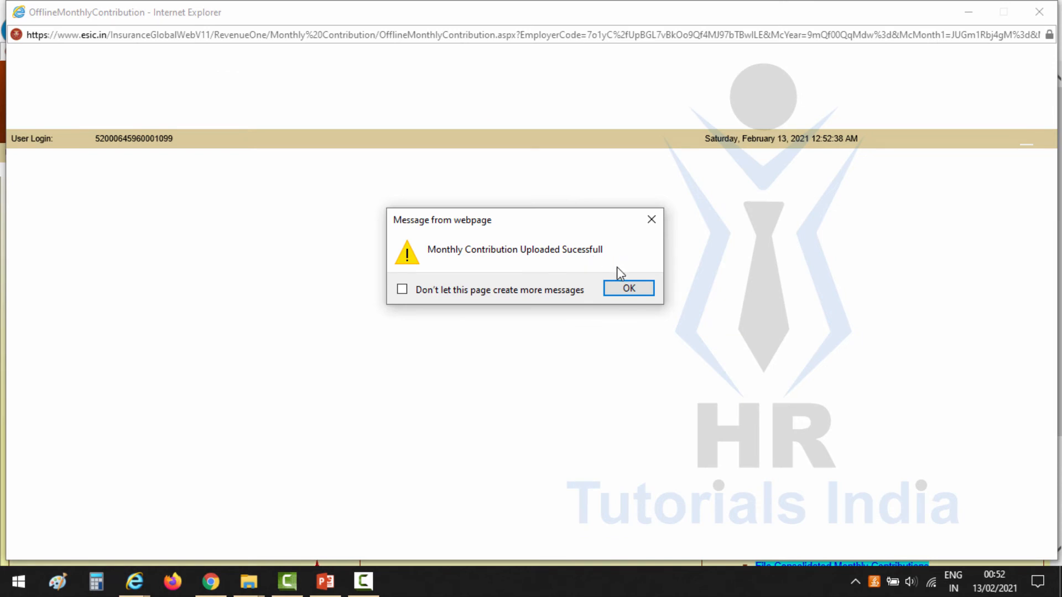
{"action": "left_click", "coordinate": [628, 289]}
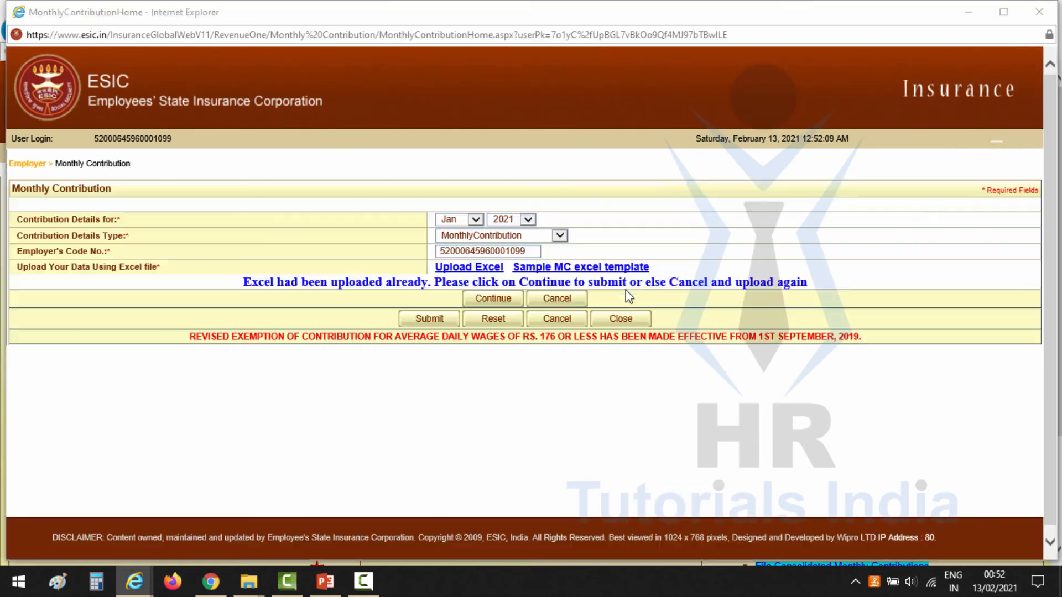
{"action": "left_click", "coordinate": [632, 318]}
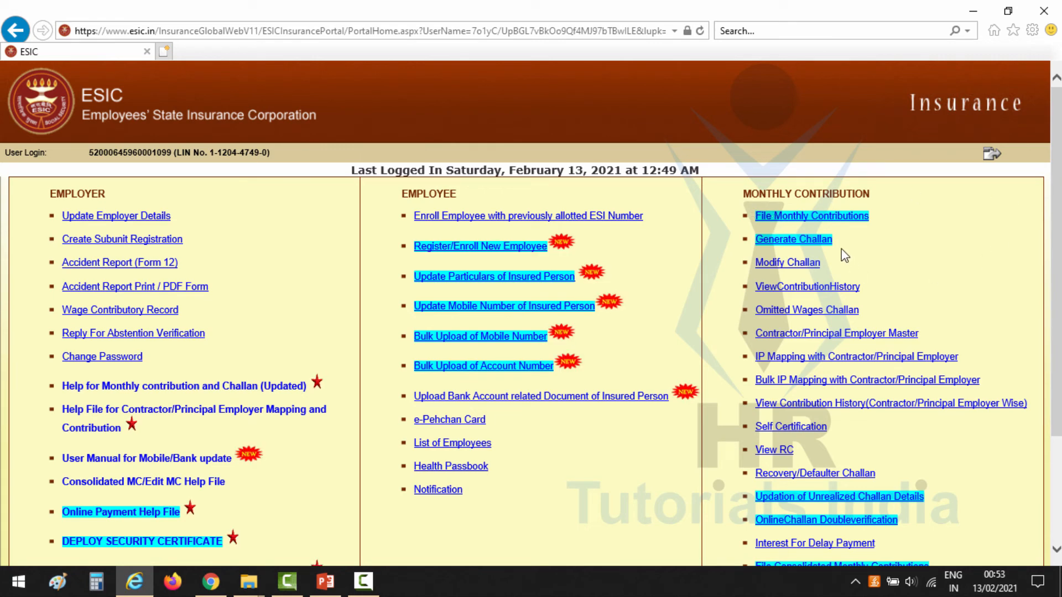
Open challan generation, view the employer's payment dues, and select the Jan2021 period for payment
{"action": "left_click", "coordinate": [817, 241]}
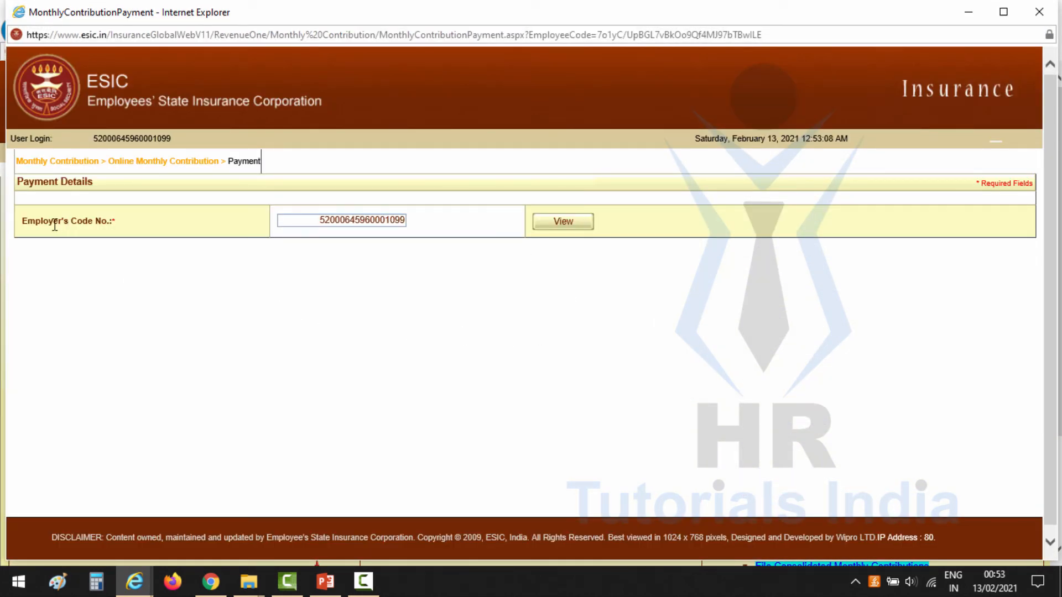
{"action": "left_click", "coordinate": [561, 224]}
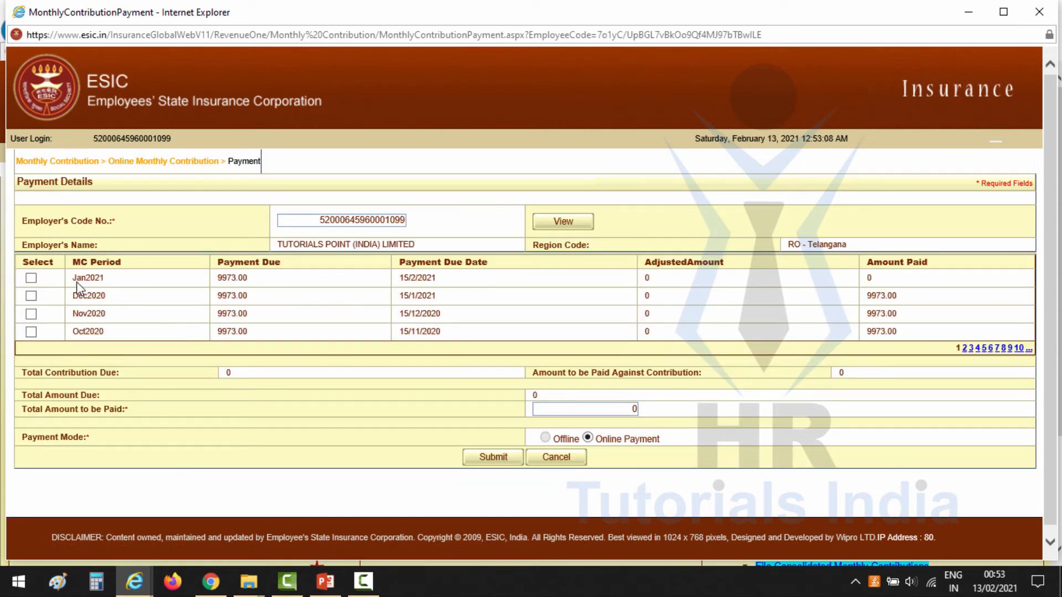
{"action": "left_click_drag", "start_coordinate": [74, 282], "coordinate": [435, 278]}
{"action": "left_click", "coordinate": [509, 289]}
{"action": "left_click", "coordinate": [31, 278]}
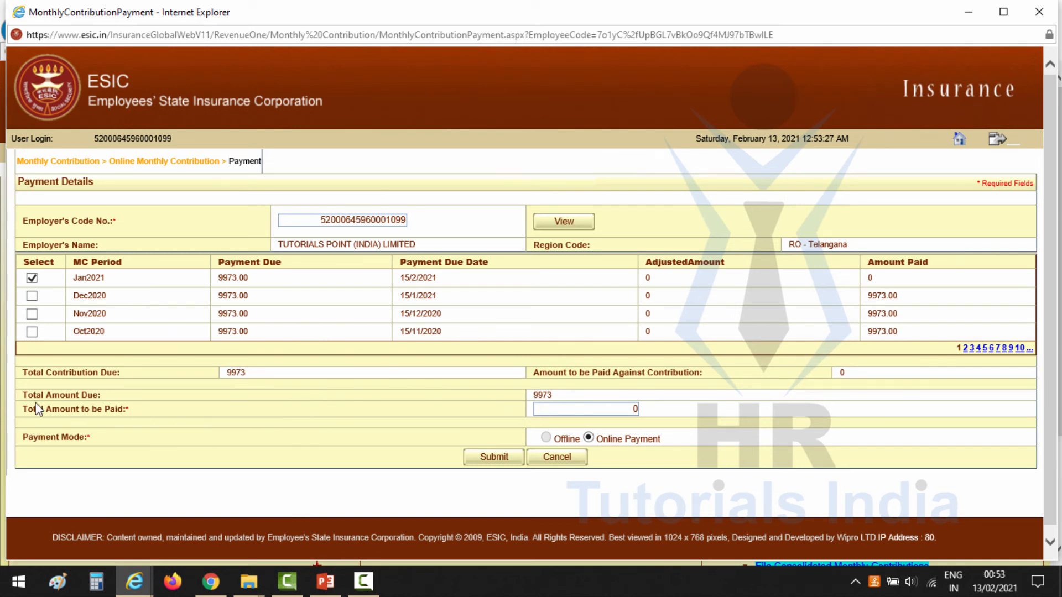
Enter 9973 as the total amount payable, keep Online Payment as the mode, and submit the challan
{"action": "left_click_drag", "start_coordinate": [54, 409], "coordinate": [130, 409]}
{"action": "left_click", "coordinate": [202, 423]}
{"action": "left_click_drag", "start_coordinate": [532, 397], "coordinate": [565, 397]}
{"action": "left_click", "coordinate": [574, 394]}
{"action": "left_click", "coordinate": [592, 411]}
{"action": "key", "text": "Tab"}
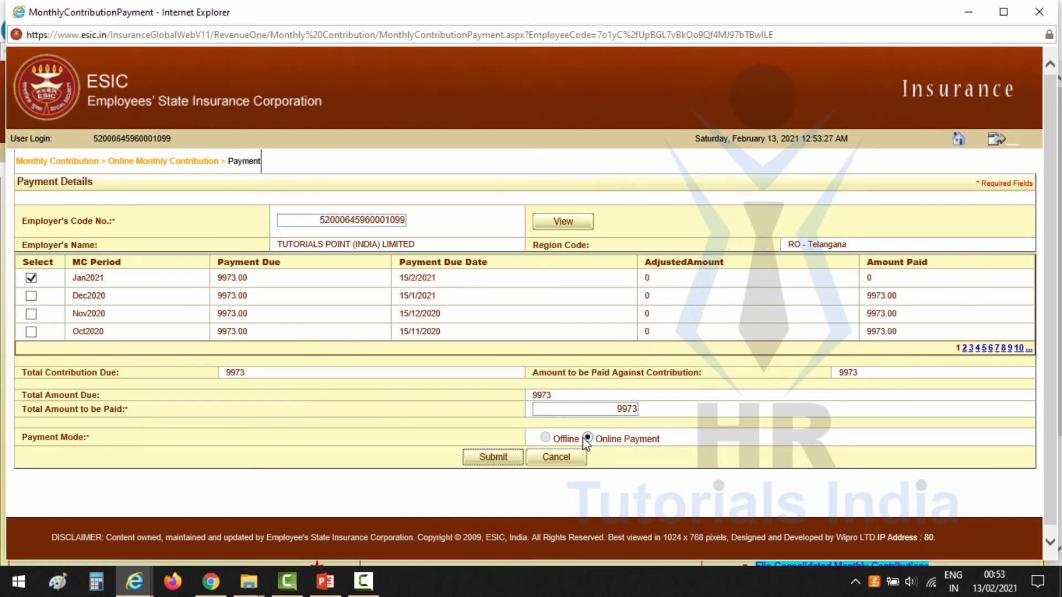
{"action": "left_click", "coordinate": [710, 448]}
{"action": "left_click", "coordinate": [492, 458]}
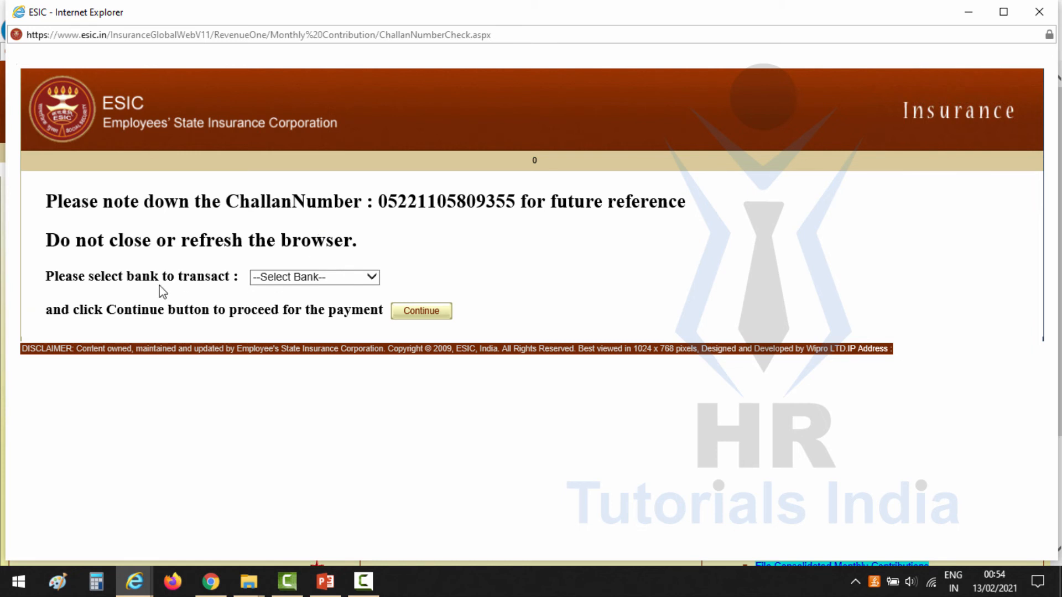
Choose IDBI as the bank for the challan payment and proceed with Corporate Netbanking
{"action": "left_click", "coordinate": [371, 282]}
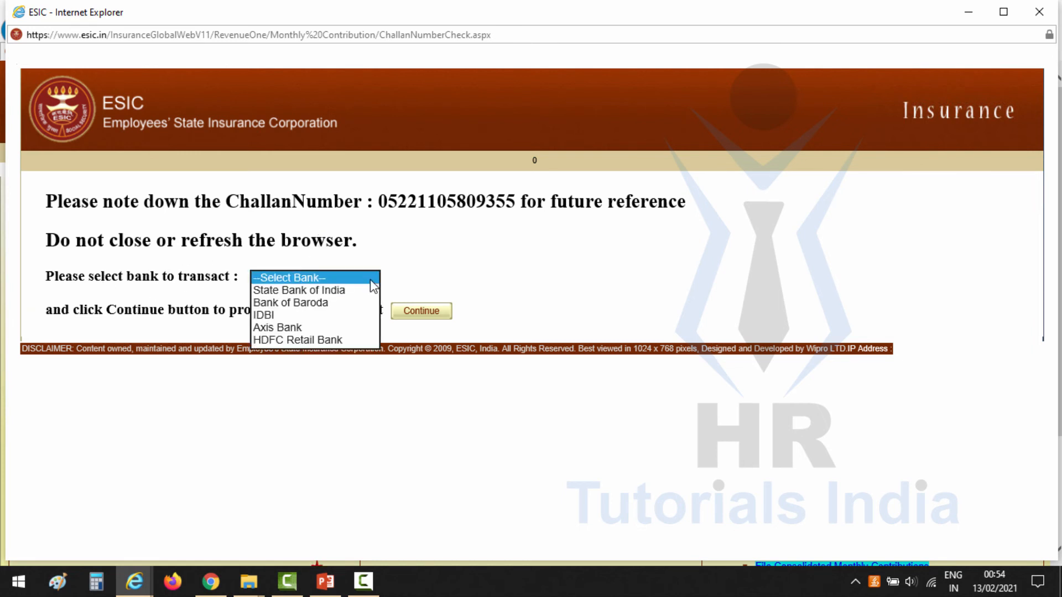
{"action": "left_click", "coordinate": [323, 317]}
{"action": "left_click", "coordinate": [431, 313]}
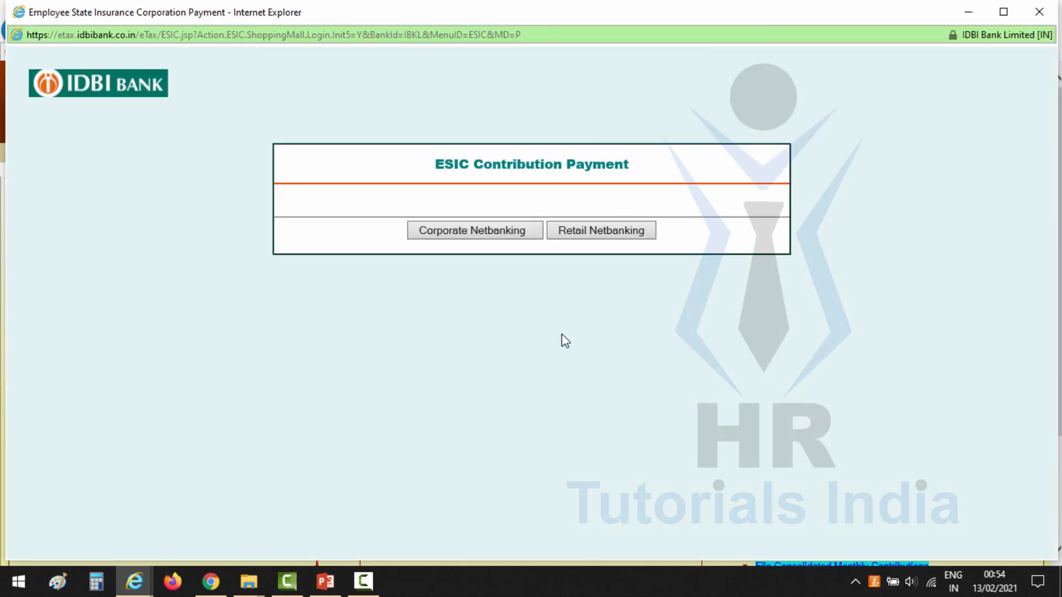
{"action": "left_click", "coordinate": [479, 236]}
{"action": "left_click", "coordinate": [242, 234]}
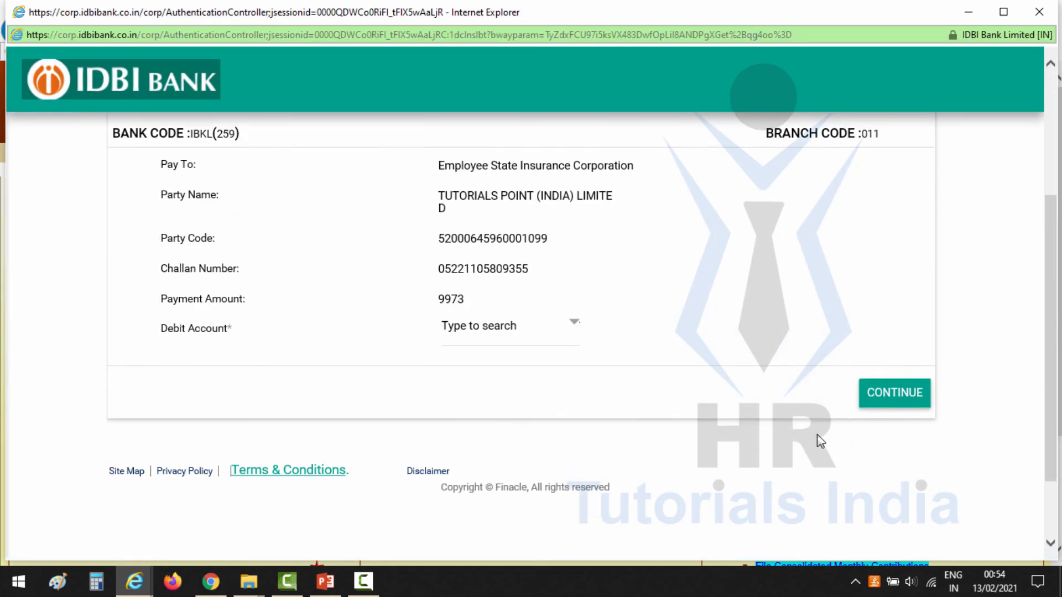
Examine the challan payment details on the bank page and the transaction status on the ESIC page
{"action": "scroll", "coordinate": [675, 355], "scroll_direction": "down", "scroll_amount": 1}
{"action": "scroll", "coordinate": [676, 355], "scroll_direction": "up", "scroll_amount": 4}
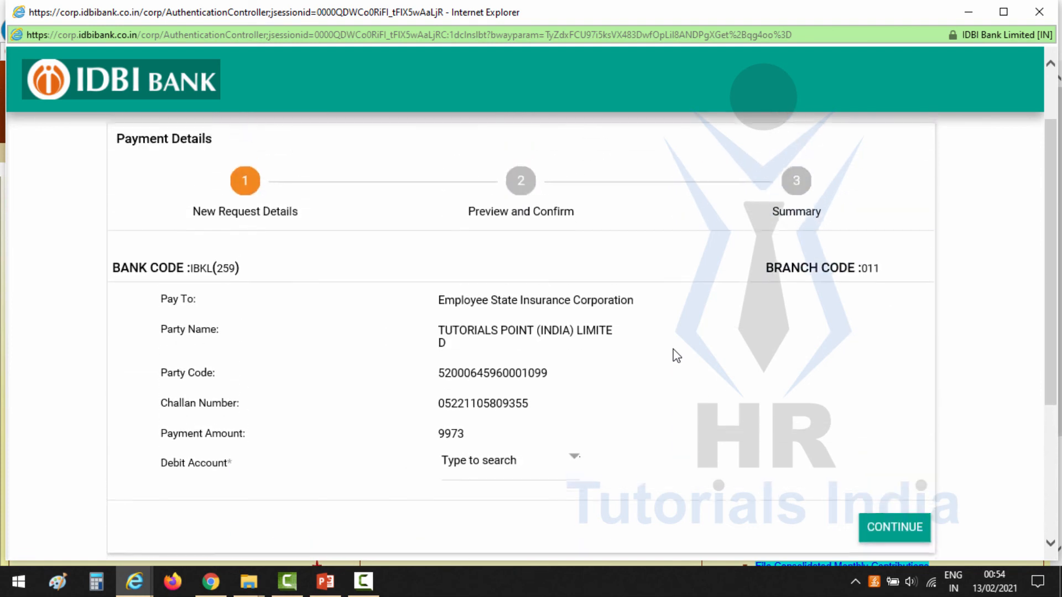
{"action": "scroll", "coordinate": [591, 413], "scroll_direction": "down", "scroll_amount": 2}
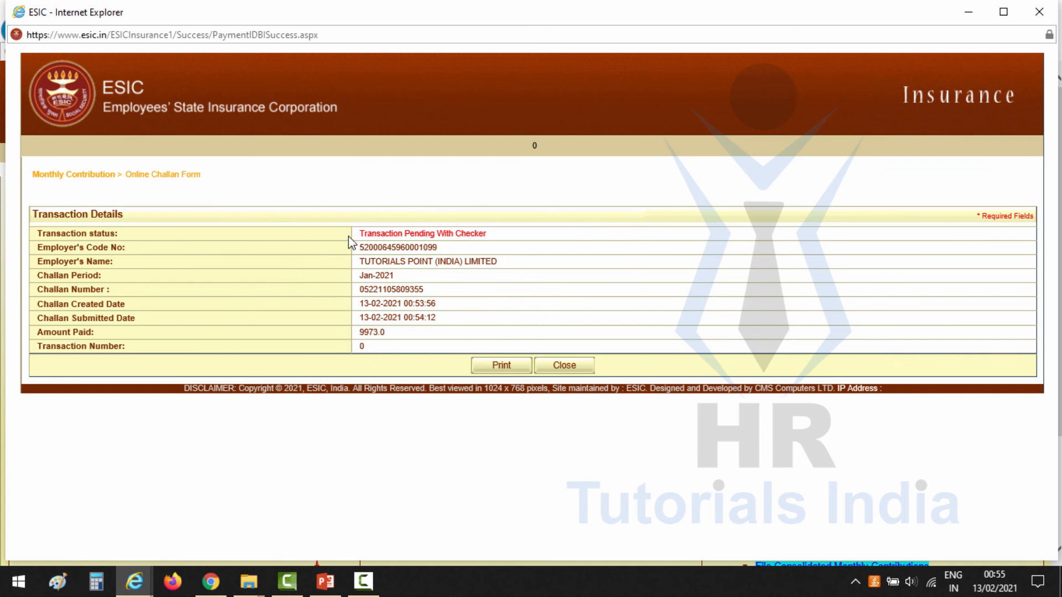
{"action": "left_click_drag", "start_coordinate": [359, 233], "coordinate": [519, 243]}
{"action": "left_click_drag", "start_coordinate": [359, 233], "coordinate": [498, 241]}
{"action": "left_click", "coordinate": [554, 311]}
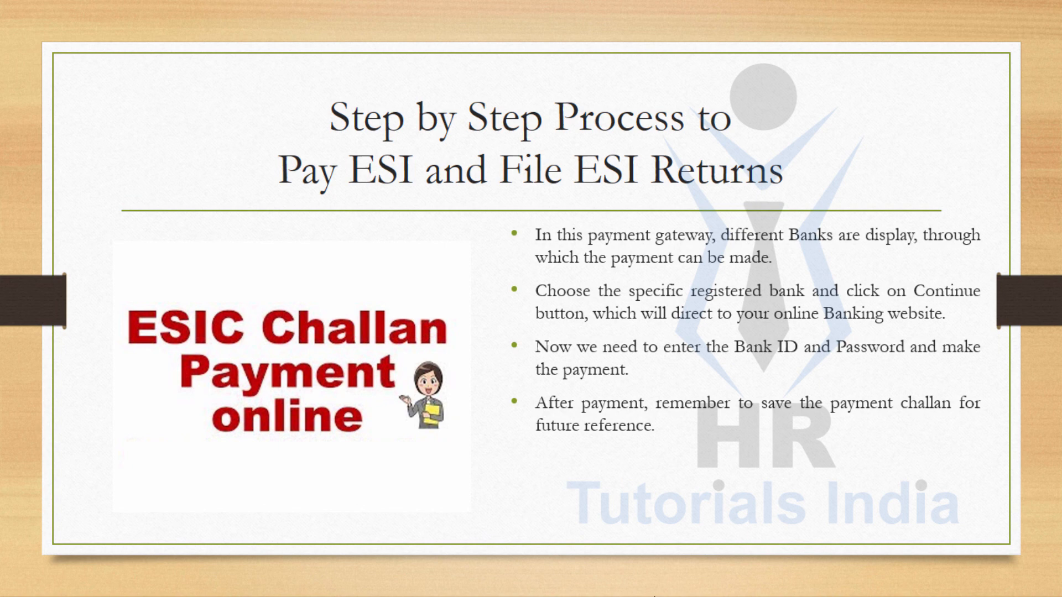
{"action": "key", "text": "Right"}
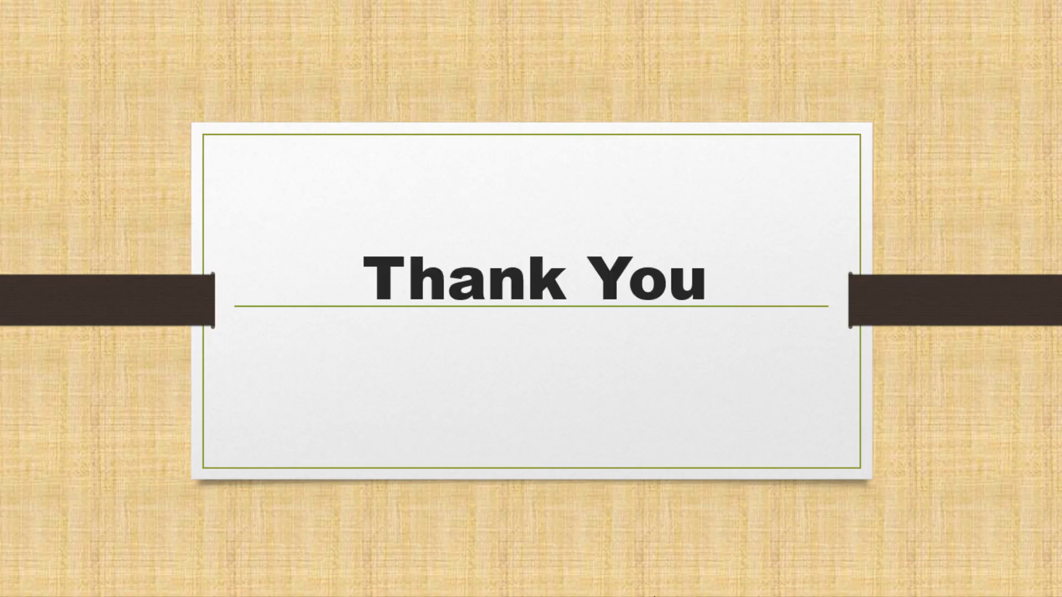